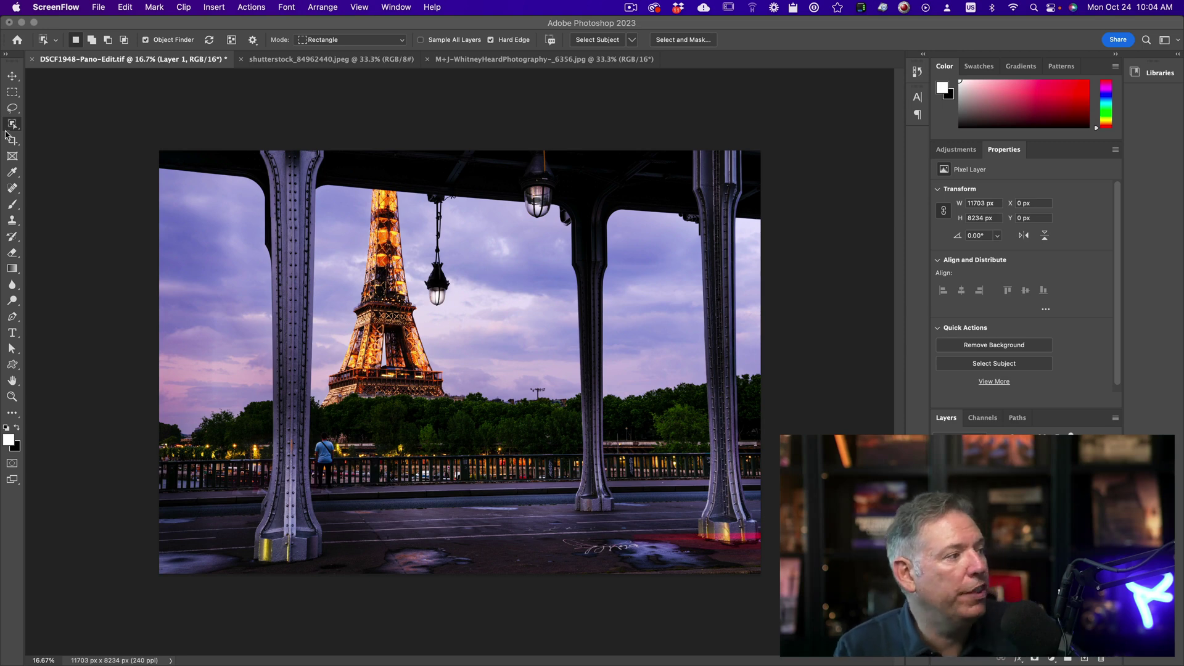
# - Select the hanging lamp with Object Selection and Delete and Fill it with sky
pyautogui.click(12, 124)
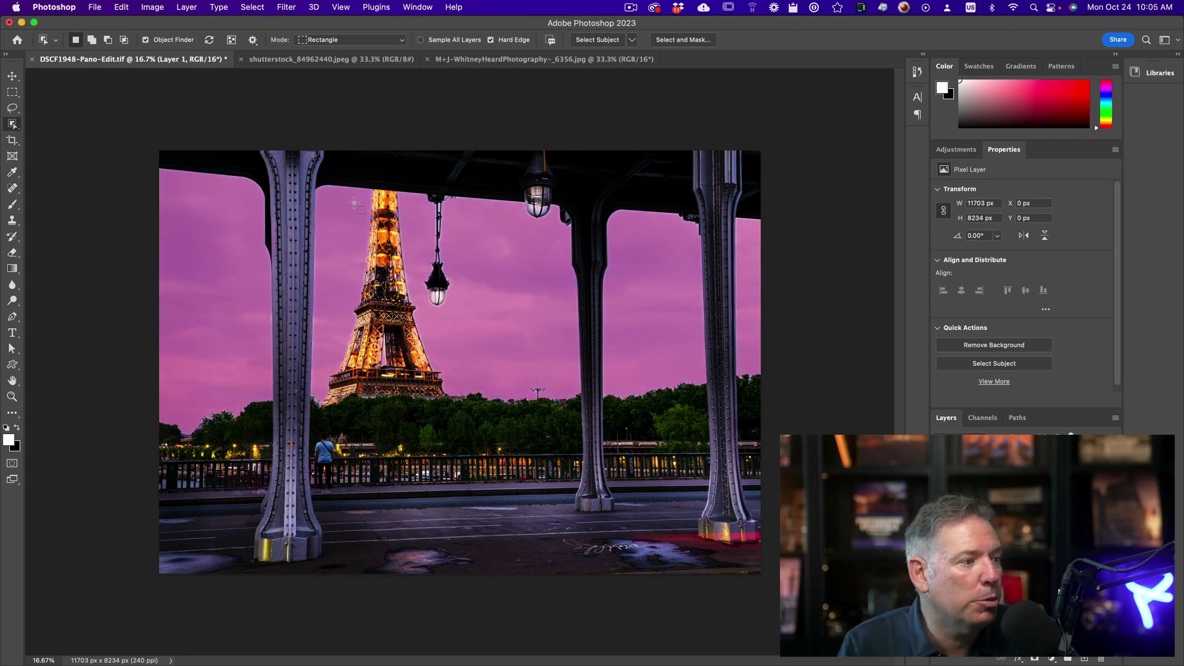
pyautogui.moveTo(423, 196); pyautogui.dragTo(460, 323)
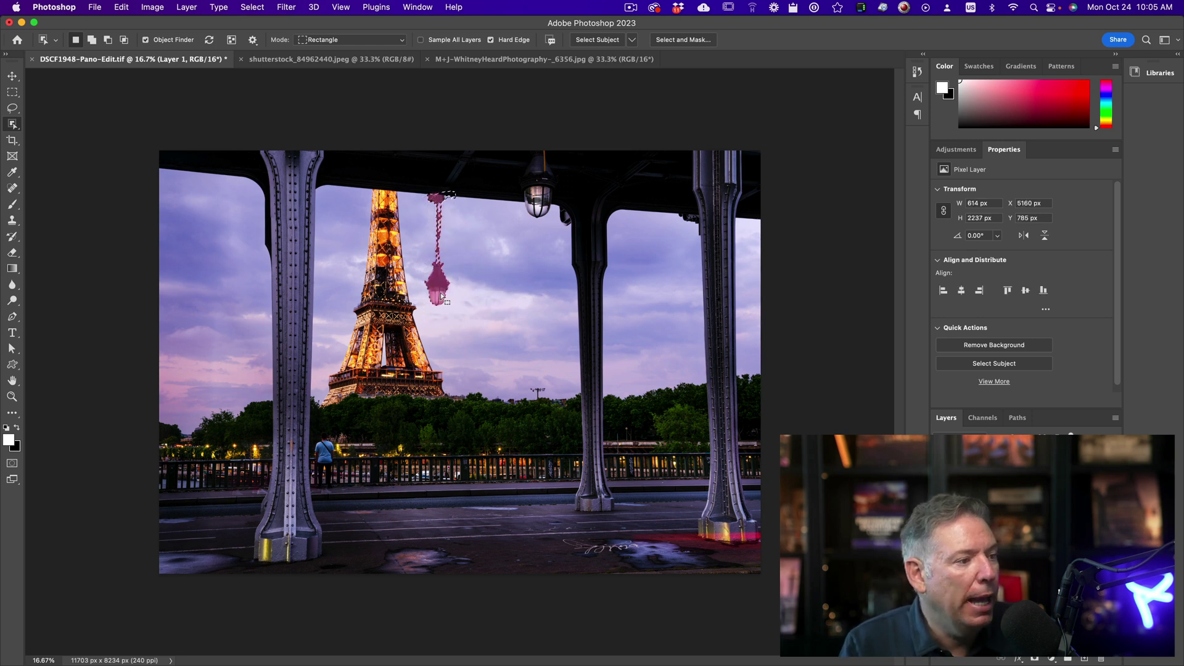
pyautogui.rightClick(438, 284)
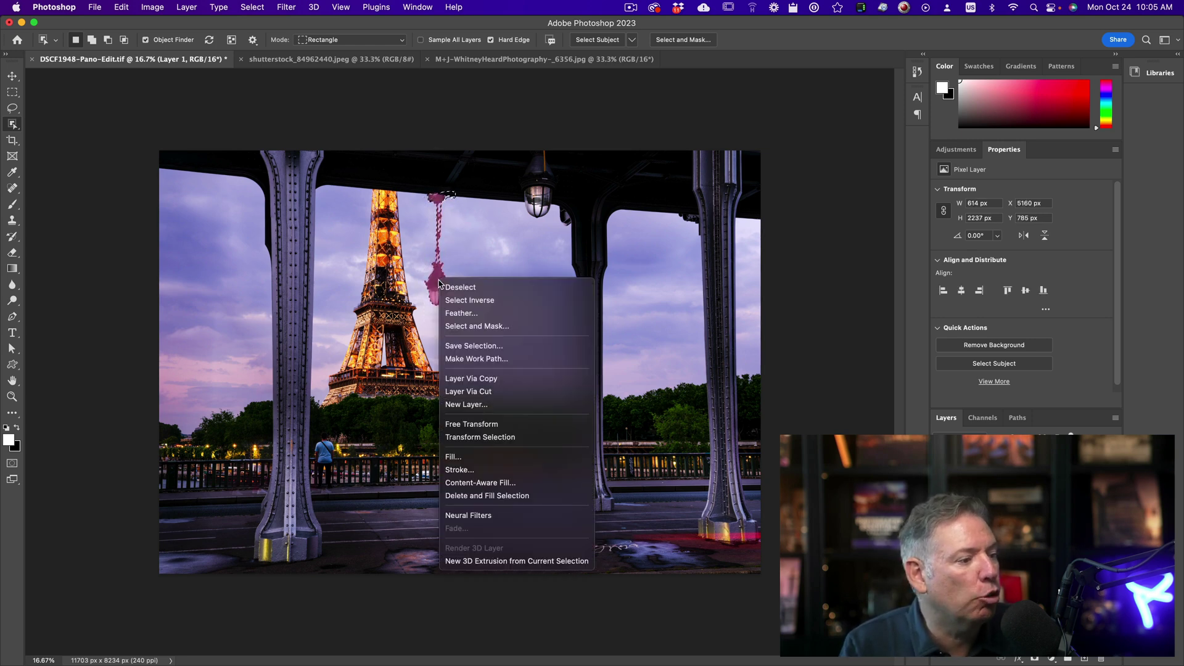
pyautogui.click(534, 501)
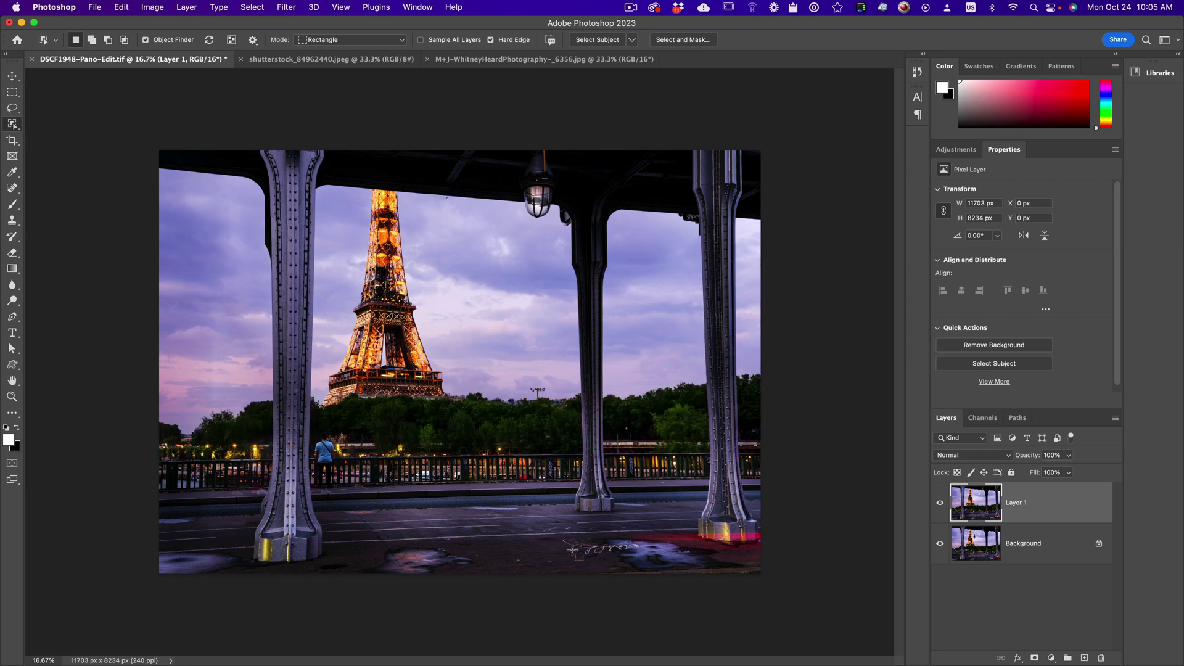
# - Select the pavement graffiti and remove it with Delete and Fill Selection
pyautogui.moveTo(559, 539); pyautogui.dragTo(645, 557)
pyautogui.rightClick(613, 551)
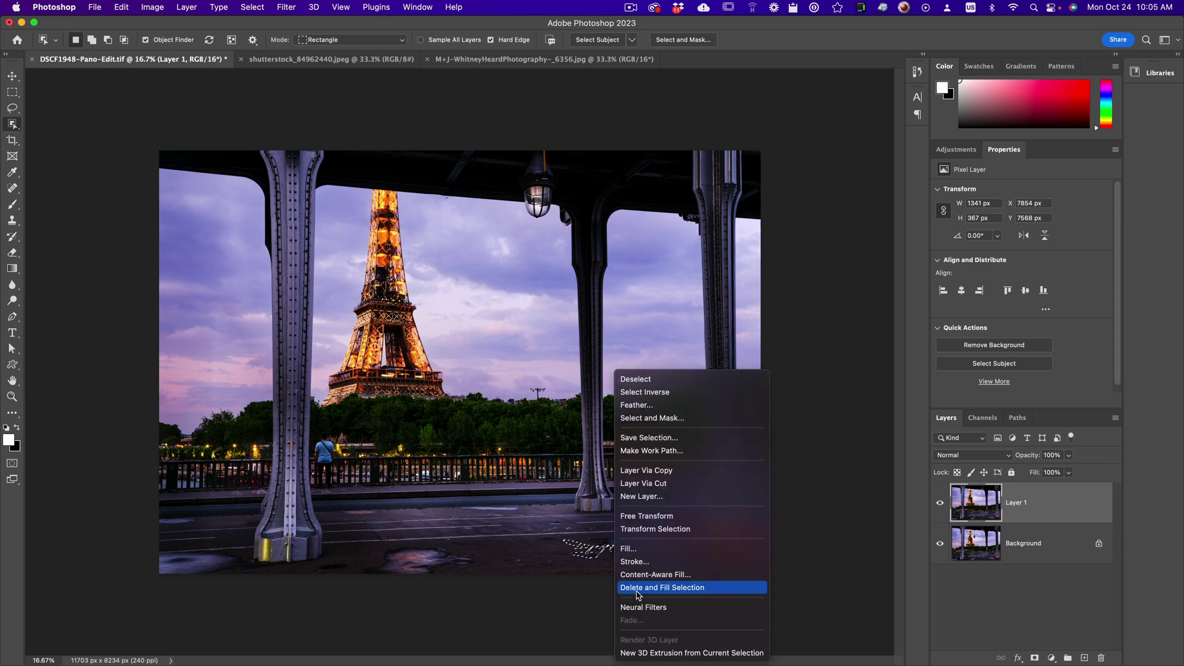
pyautogui.click(703, 588)
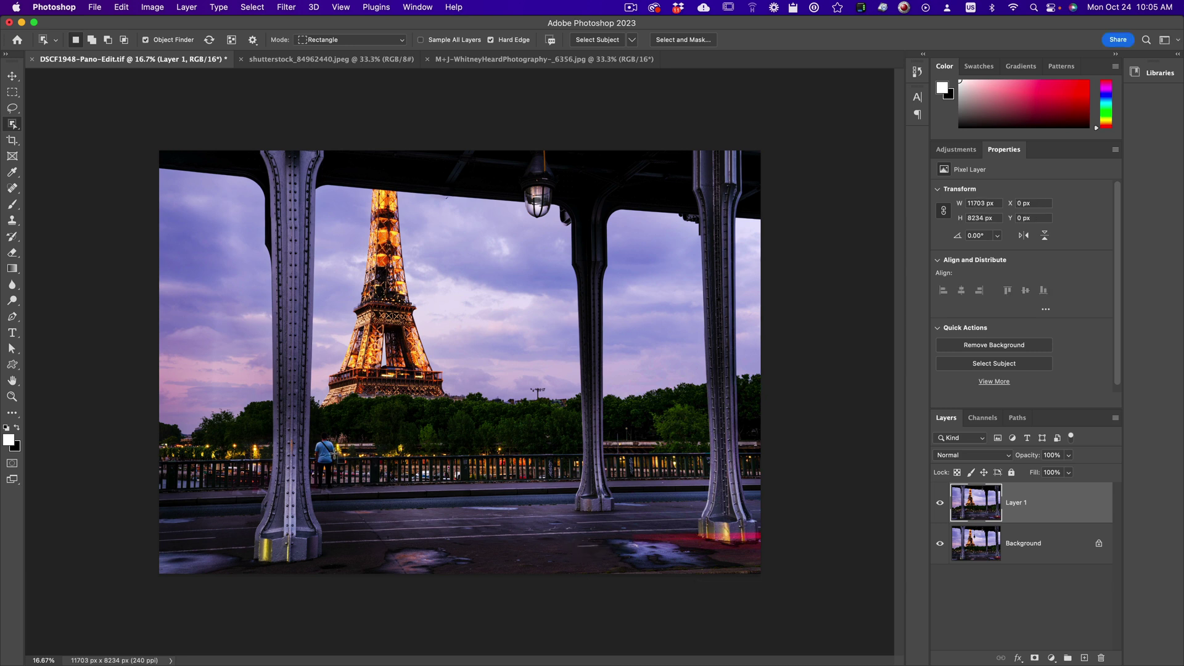
# - Select the person at the railing and remove them with Delete and Fill Selection
pyautogui.moveTo(315, 435); pyautogui.dragTo(338, 488)
pyautogui.rightClick(327, 487)
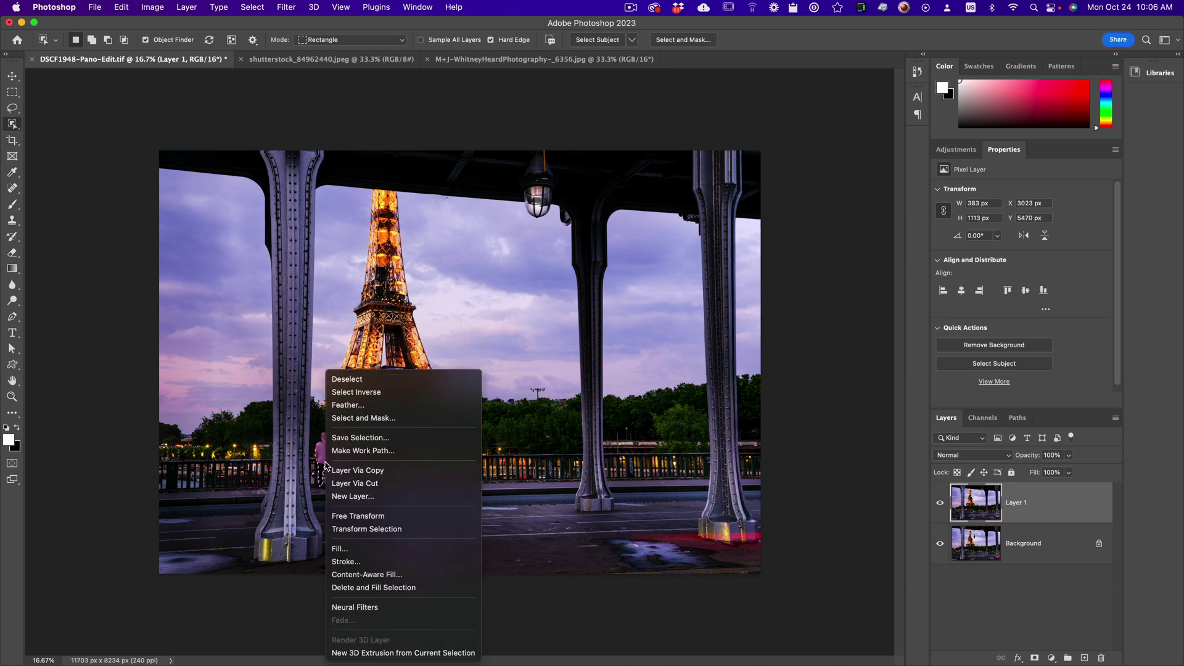
pyautogui.click(395, 587)
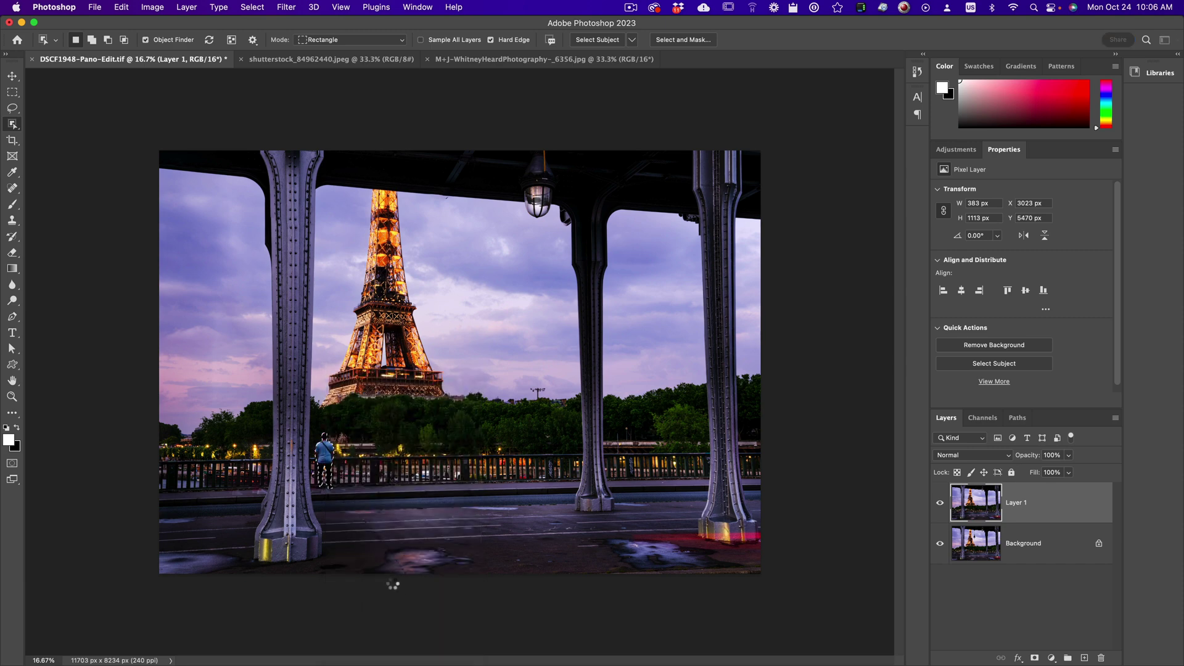
# - On the portrait, apply the Photo Restoration neural filter with Scratch reduction 69 and raised Enhance face
pyautogui.click(331, 59)
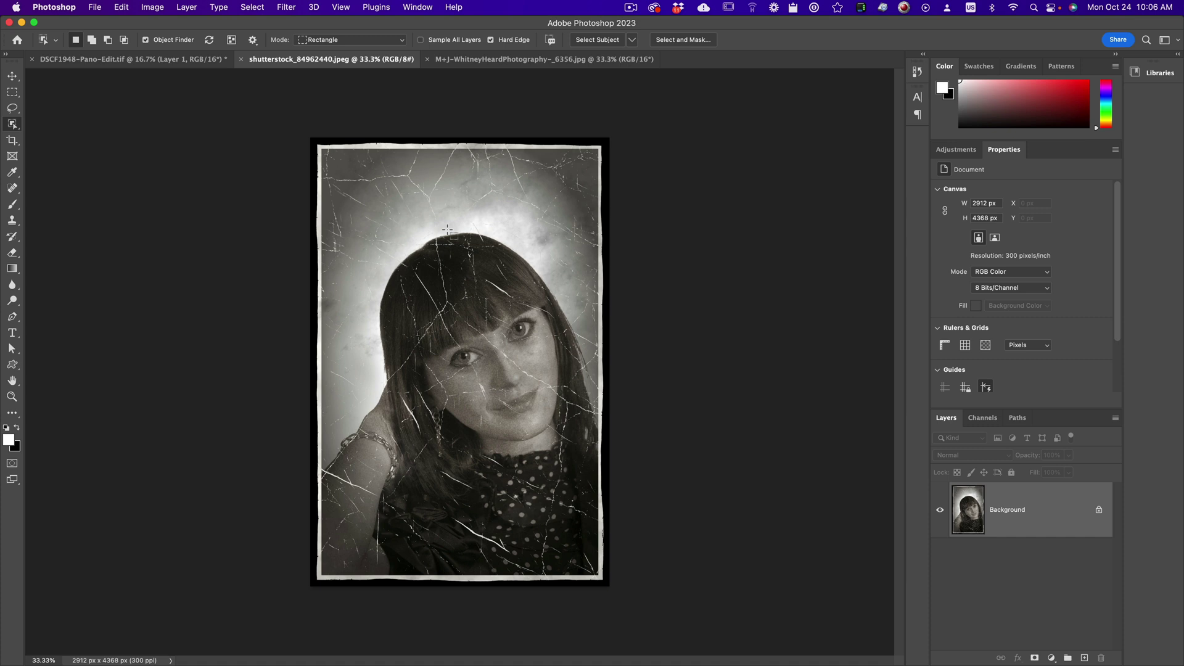
pyautogui.click(293, 8)
pyautogui.click(311, 51)
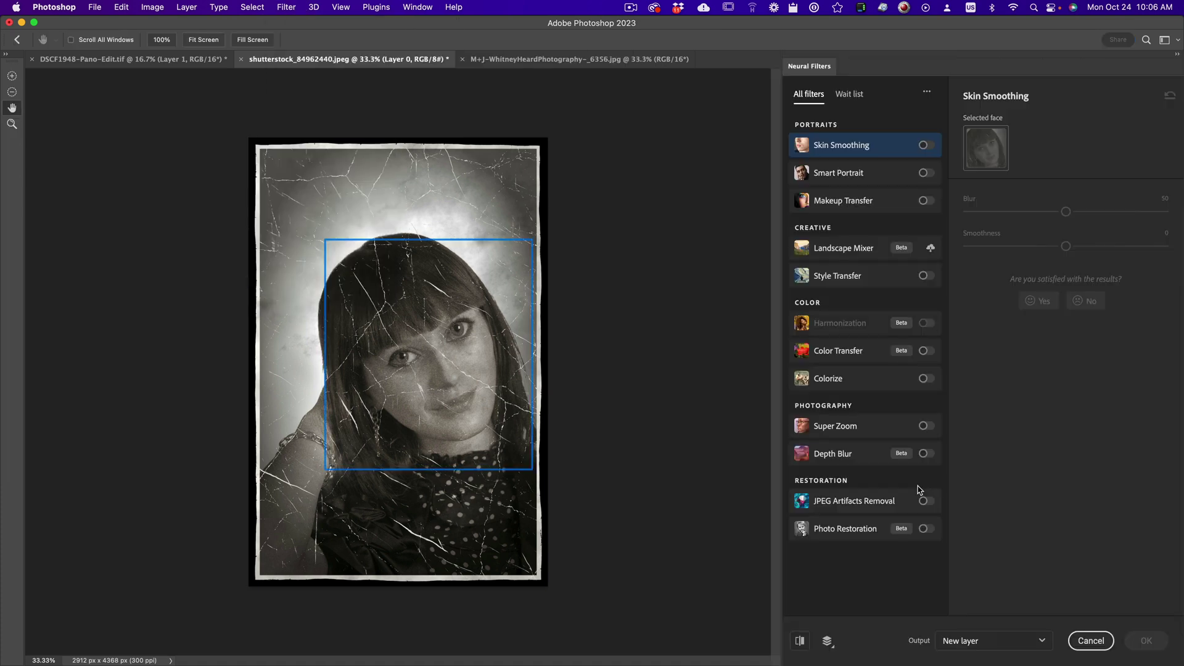
pyautogui.click(925, 529)
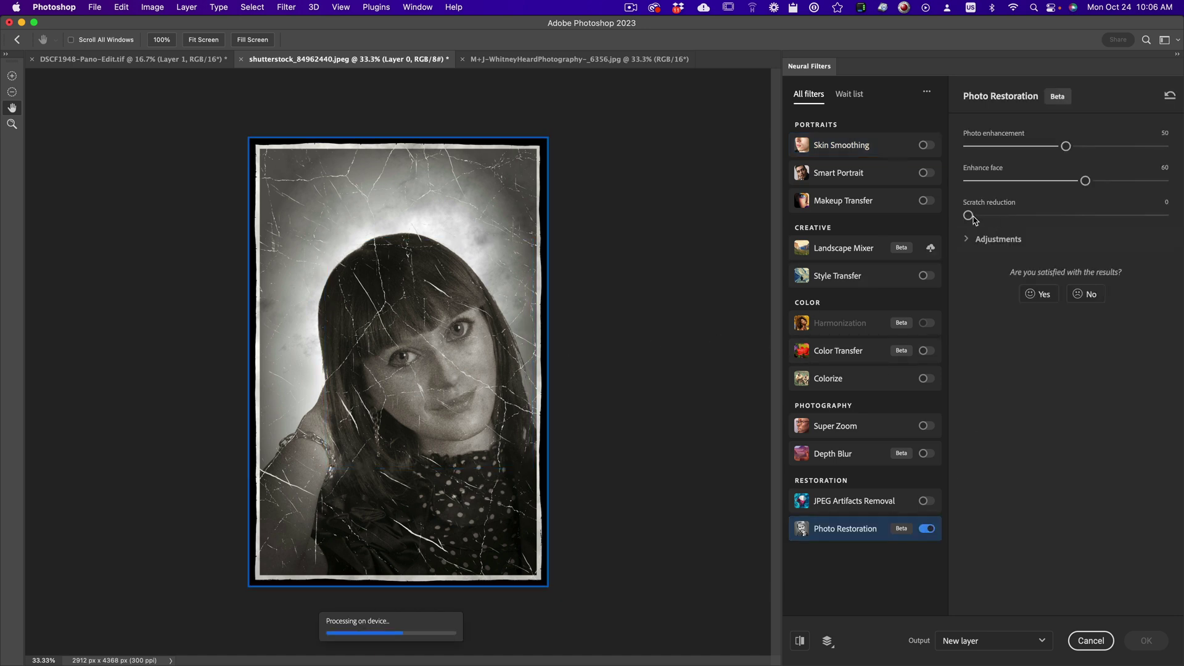
pyautogui.moveTo(969, 215); pyautogui.dragTo(1098, 182)
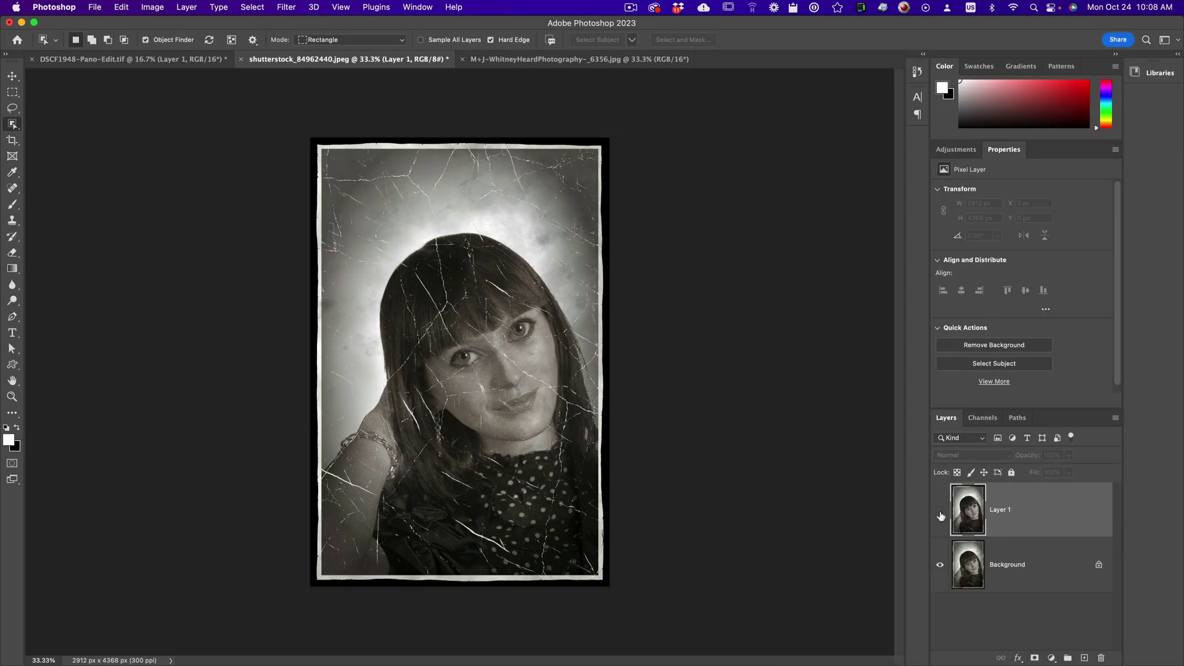
# - Toggle the restored layer's visibility to compare it with the original
pyautogui.click(940, 512)
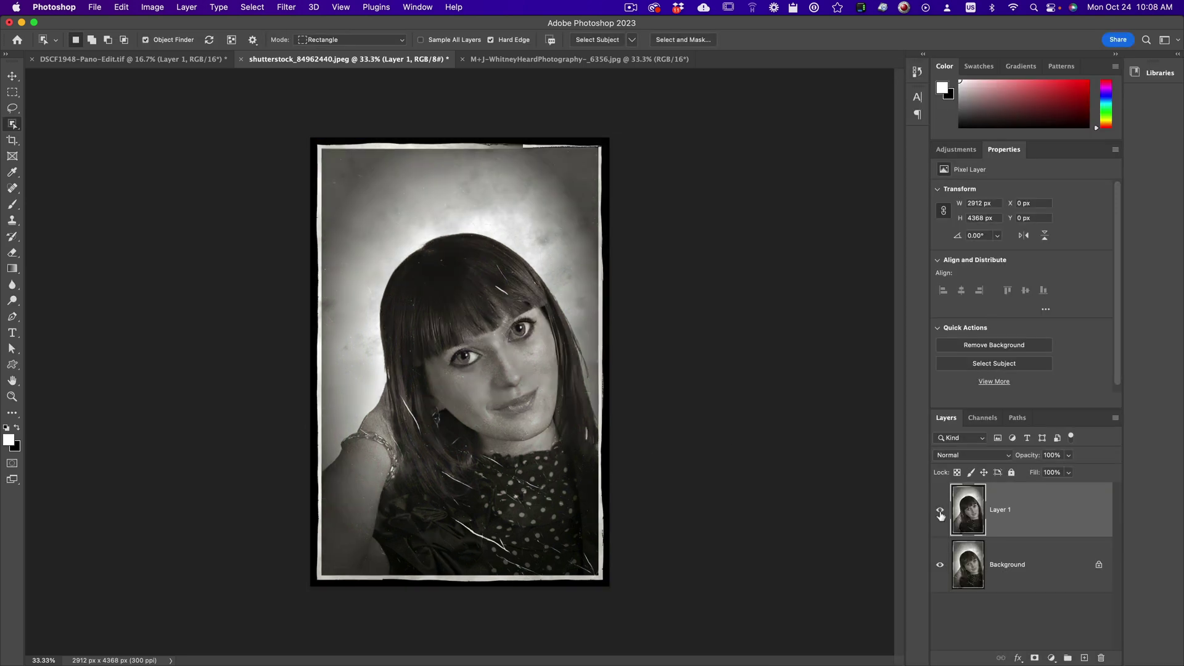
pyautogui.click(940, 512)
pyautogui.click(940, 512)
# - Open the wedding photo in the Camera Raw filter and show Masking with the detected people
pyautogui.click(577, 60)
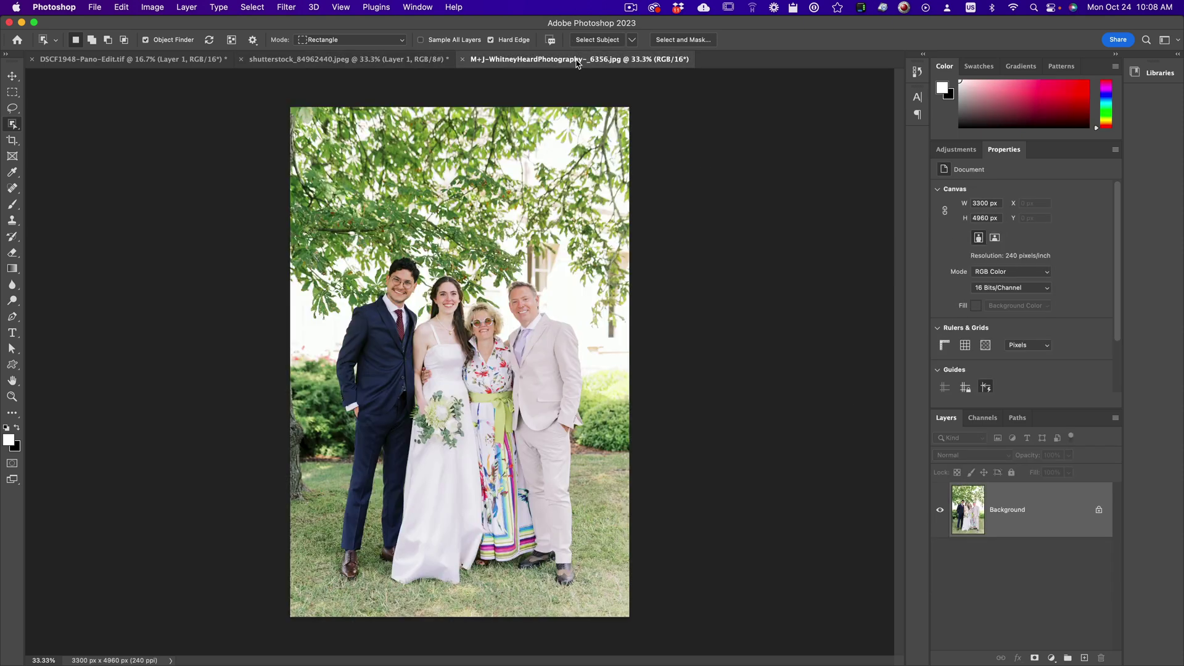
pyautogui.click(279, 7)
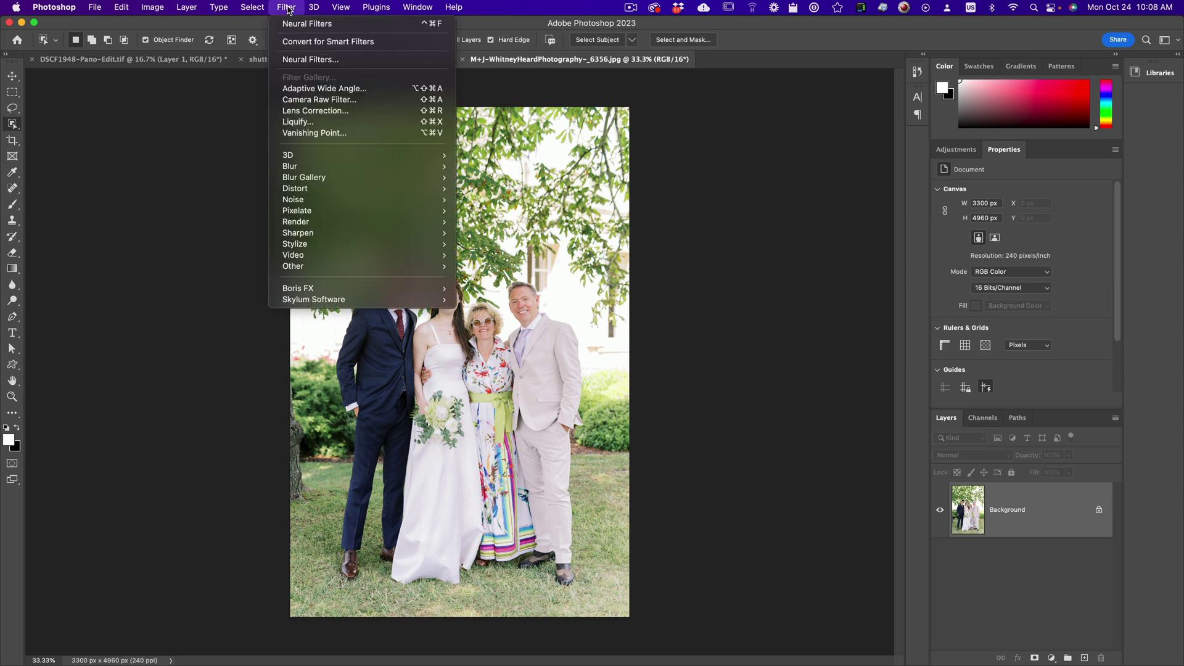
pyautogui.click(337, 100)
pyautogui.click(1171, 112)
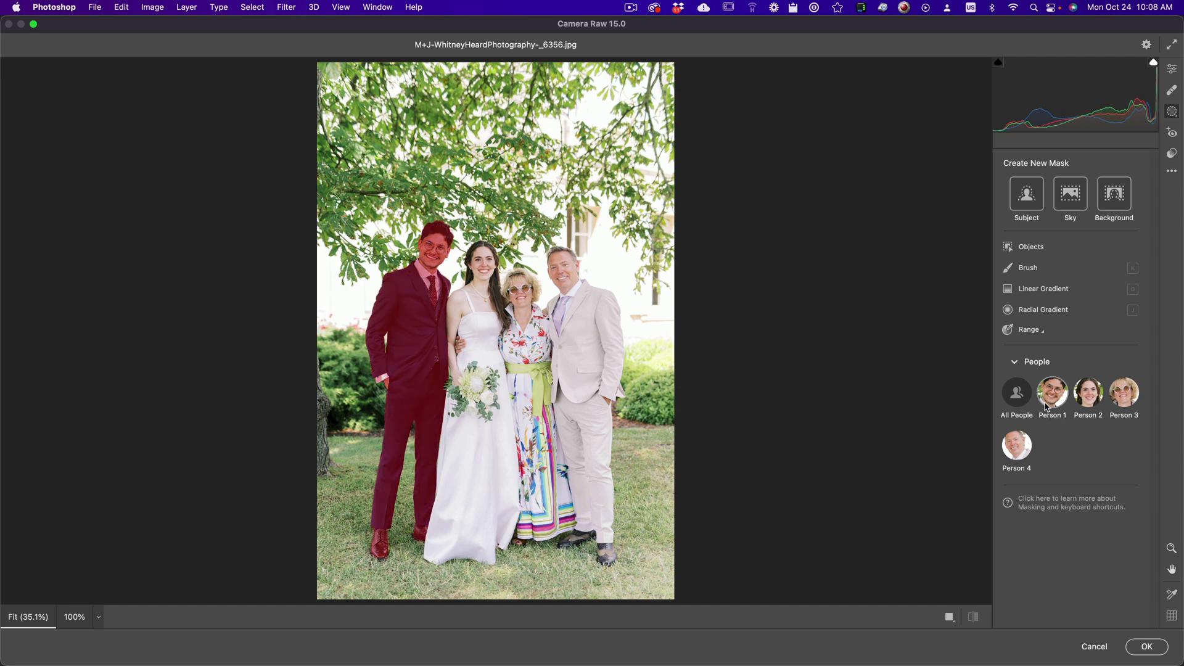
# - Create a Person 4 hair-only mask and lower its Exposure to -0.80
pyautogui.click(1020, 451)
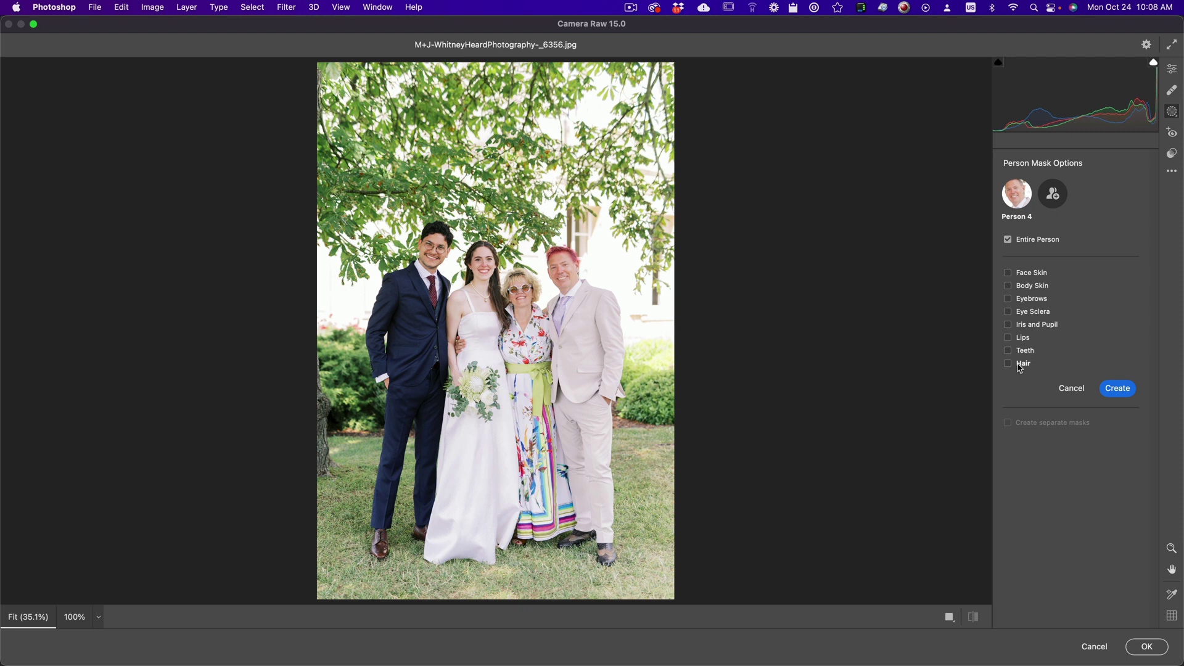
pyautogui.click(1116, 389)
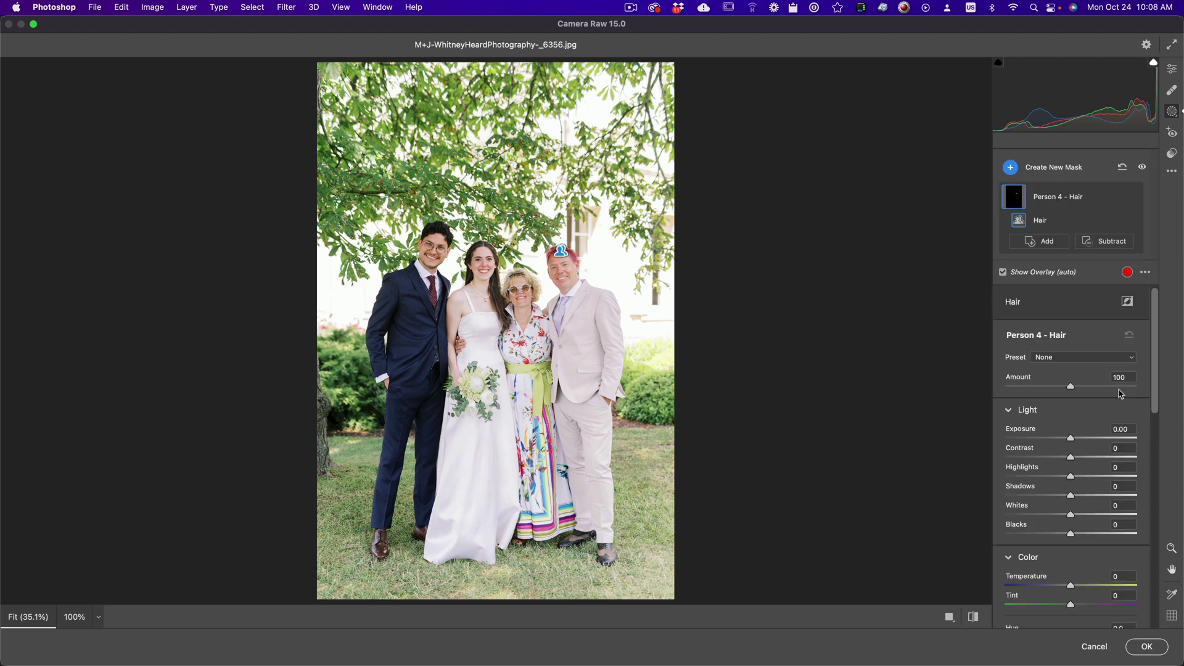
pyautogui.moveTo(1070, 440); pyautogui.dragTo(1059, 439)
# - Add a Background mask and lower its exposure
pyautogui.click(1010, 167)
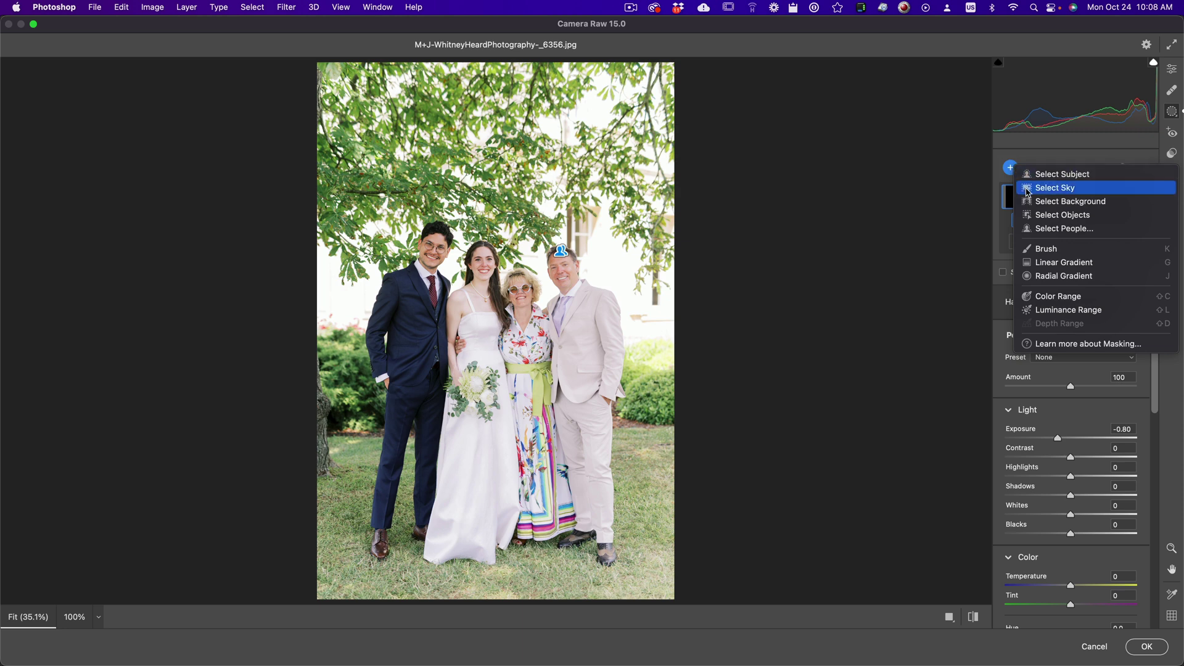
pyautogui.click(1095, 203)
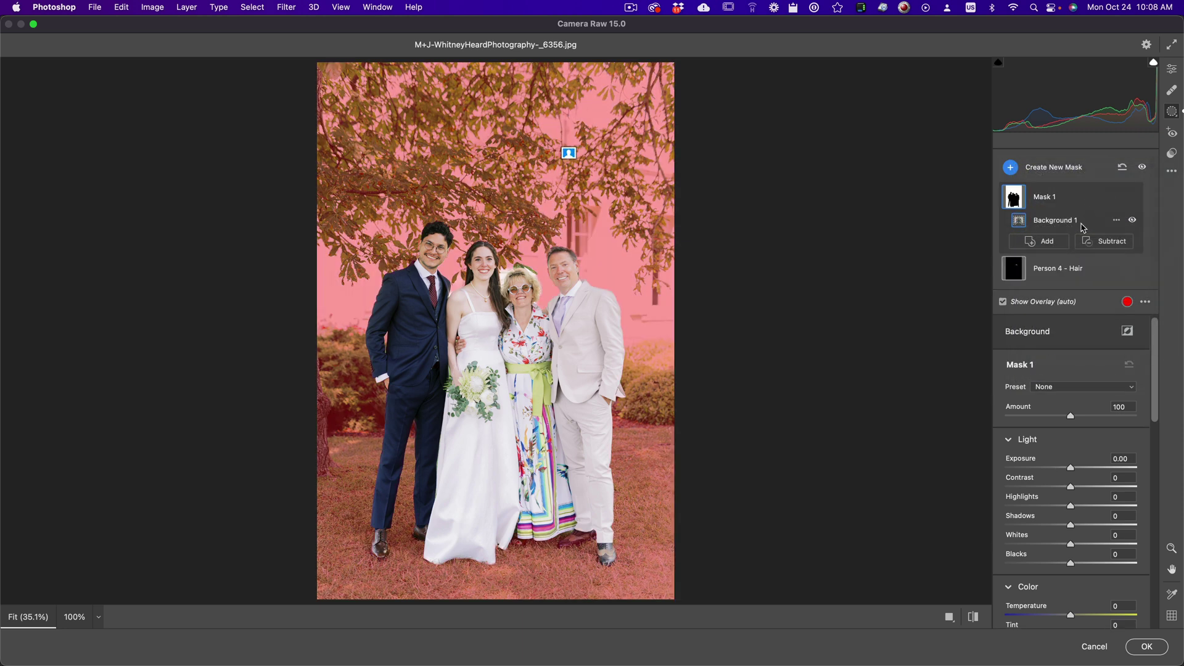
pyautogui.moveTo(1071, 468); pyautogui.dragTo(1053, 469)
# - Mask the floral-dress woman's face skin and raise its Exposure to +0.50
pyautogui.click(1010, 167)
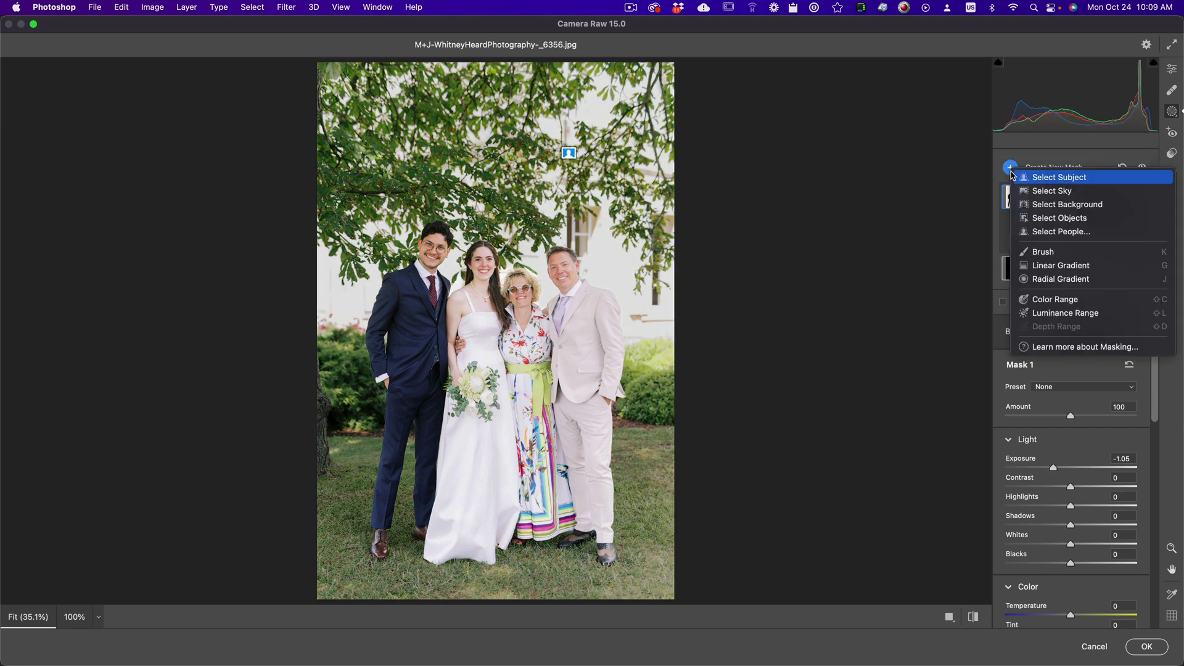
pyautogui.click(1094, 224)
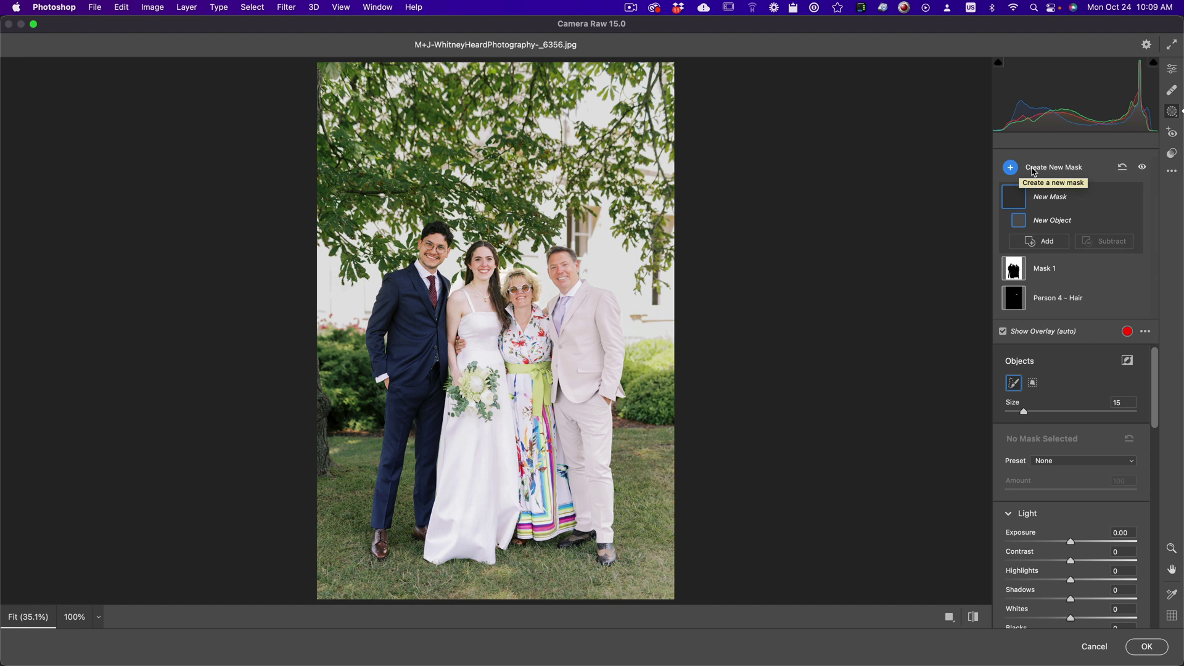
pyautogui.click(1012, 168)
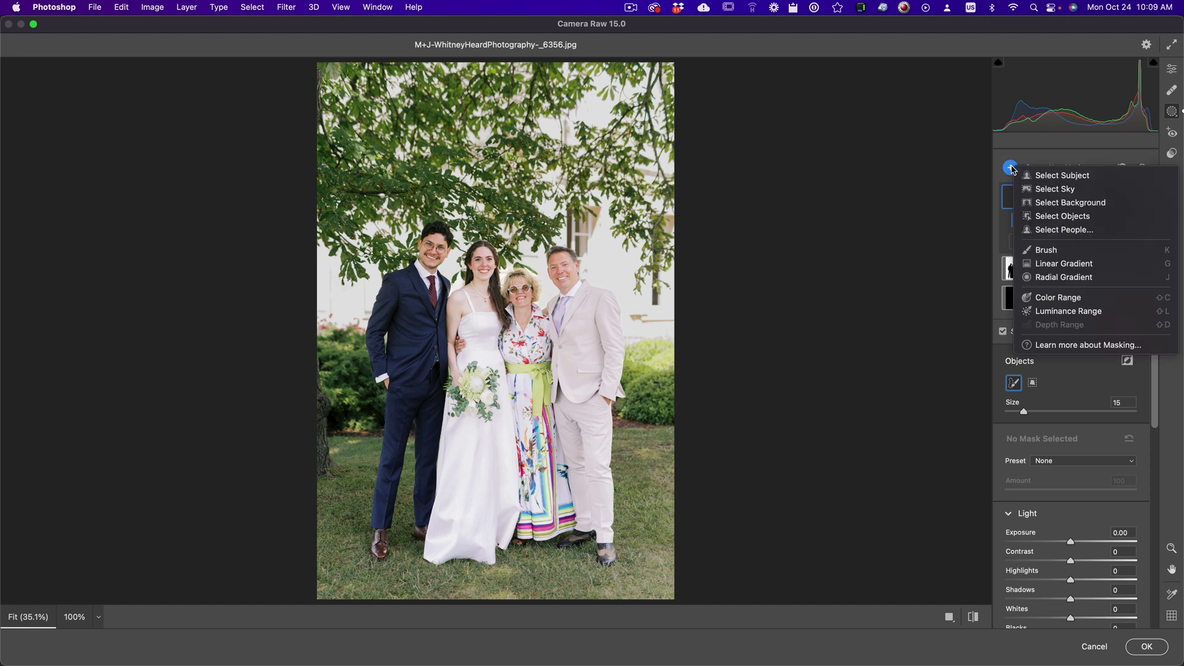
pyautogui.click(1075, 229)
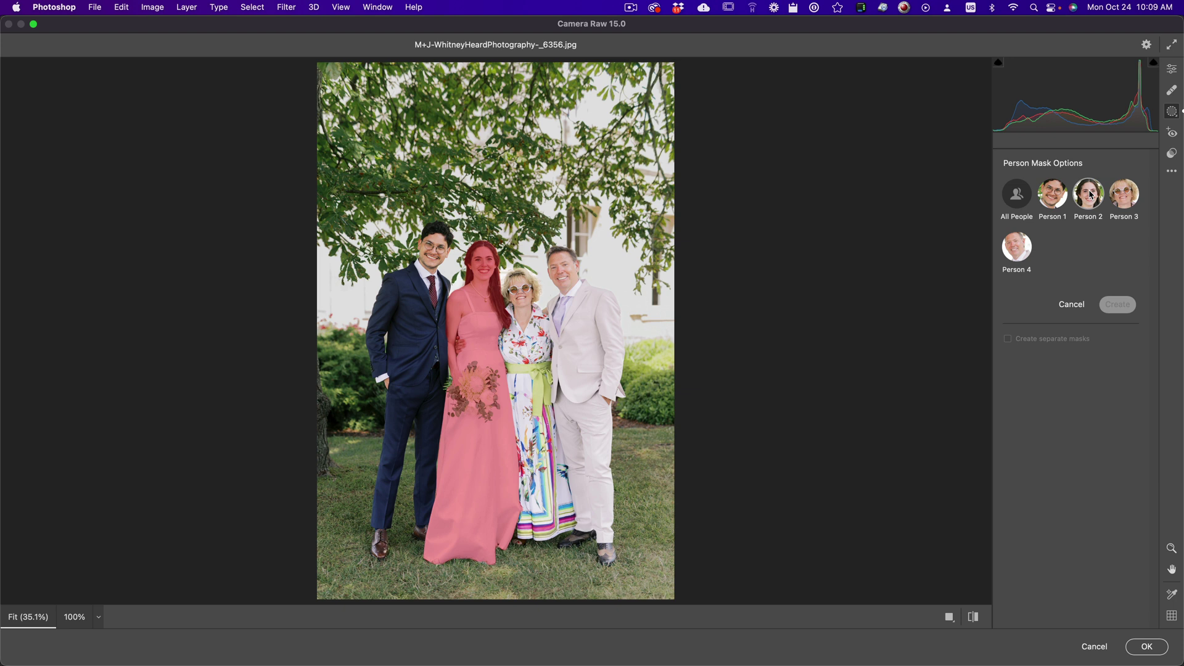
pyautogui.click(1123, 195)
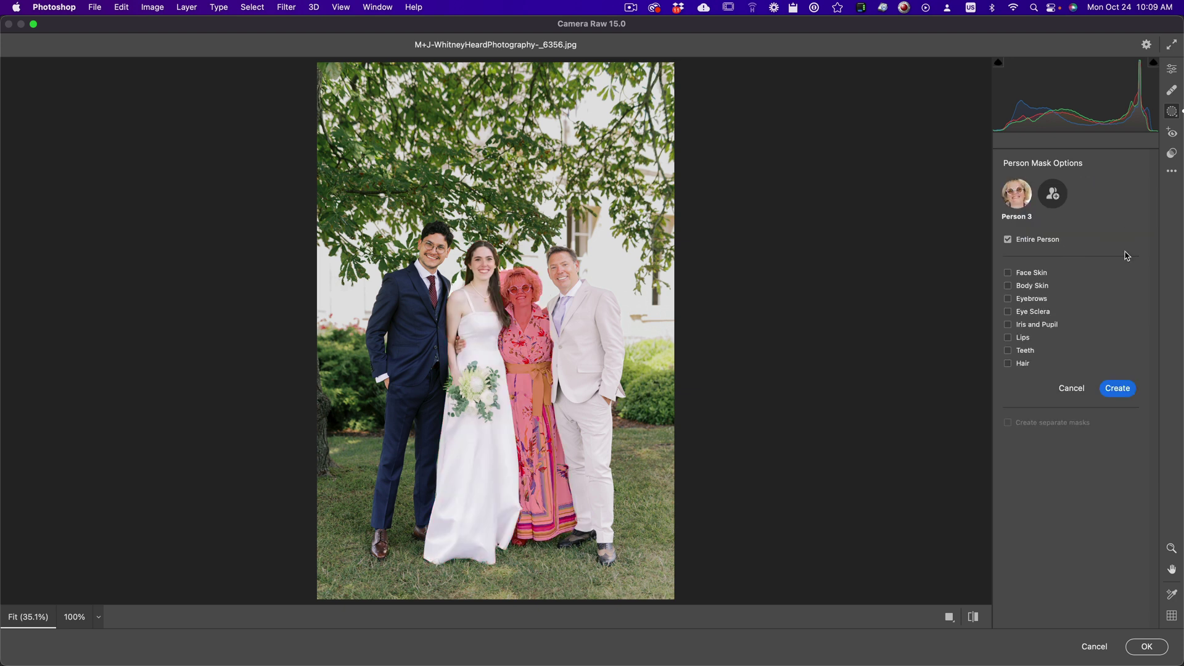
pyautogui.click(1042, 275)
pyautogui.click(1121, 387)
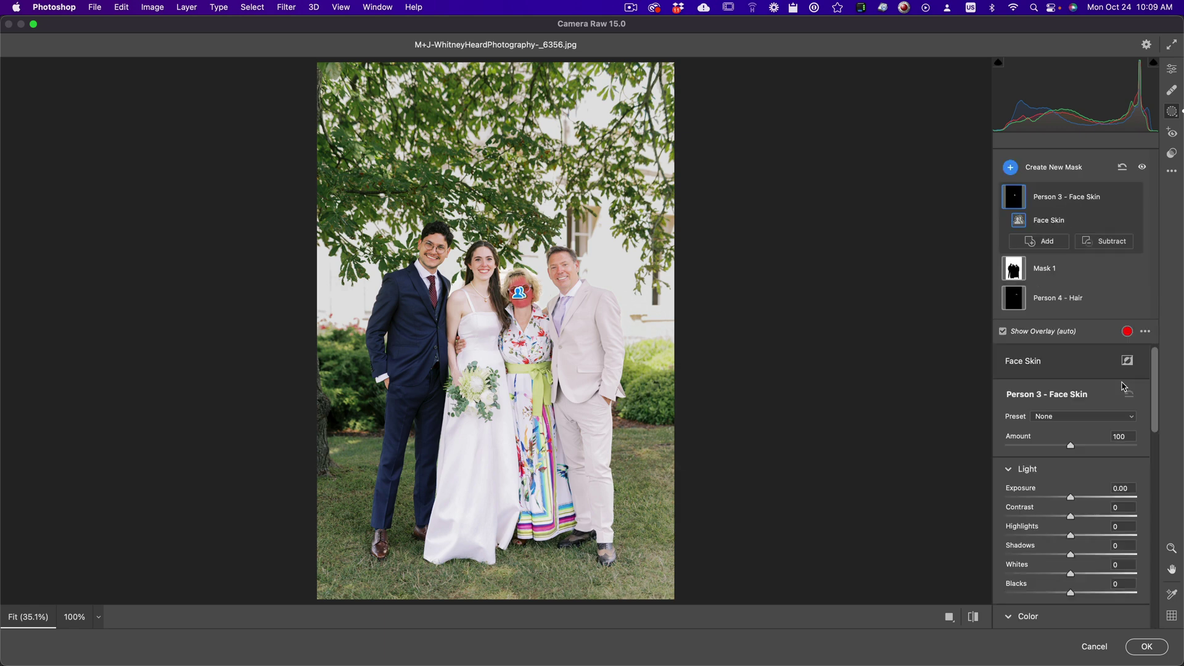
pyautogui.moveTo(1069, 498); pyautogui.dragTo(1081, 498)
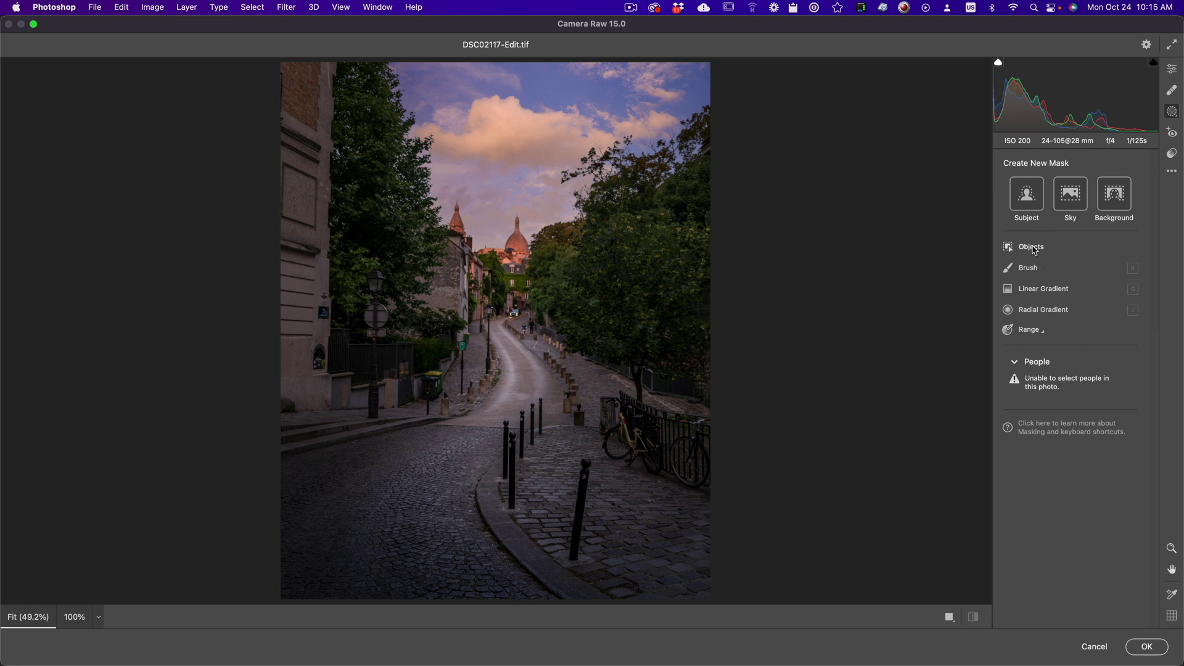
# - Paint an Objects mask at brush size 20 over the right-hand trees and set Exposure +0.95
pyautogui.click(1030, 248)
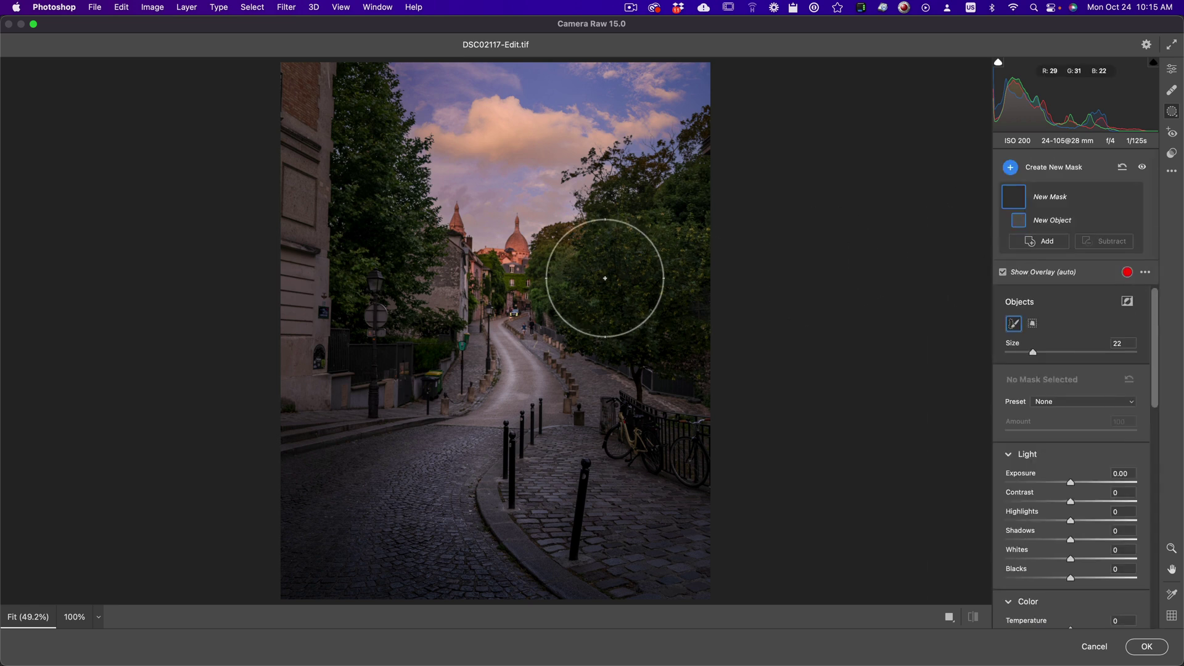
pyautogui.press('[')
pyautogui.press('[')
pyautogui.press('[')
pyautogui.press('[')
pyautogui.press('[')
pyautogui.press(']')
pyautogui.press(']')
pyautogui.press(']')
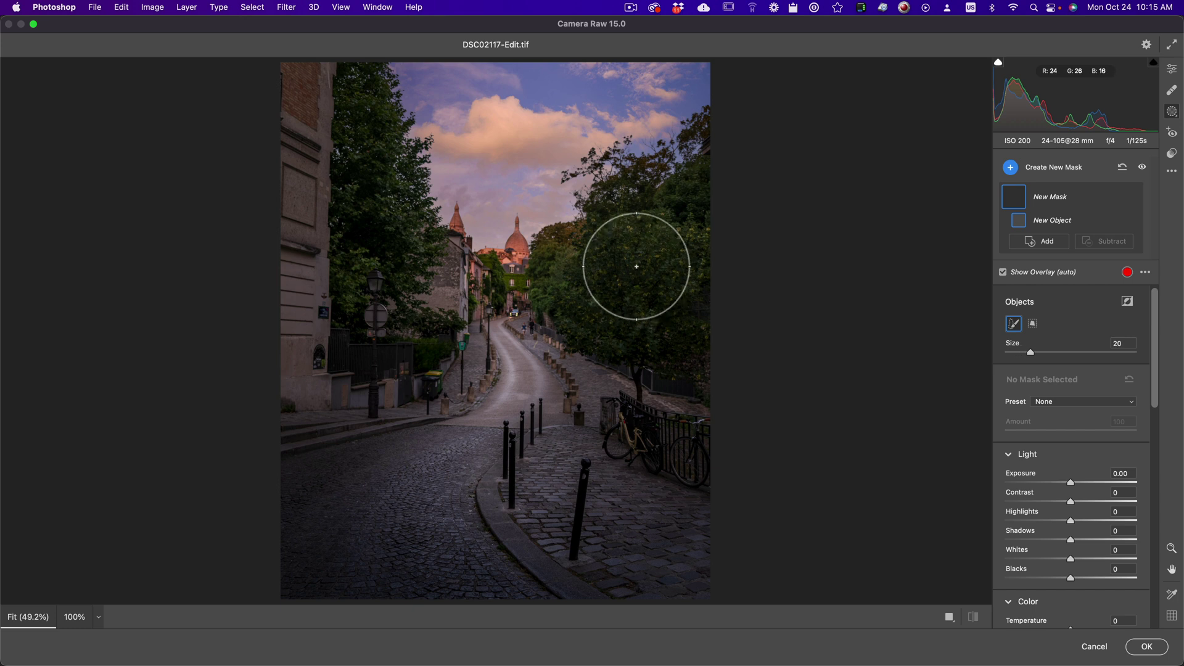
pyautogui.moveTo(702, 343)
pyautogui.mouseDown()
pyautogui.moveTo(589, 322)
pyautogui.moveTo(557, 260)
pyautogui.moveTo(602, 188)
pyautogui.moveTo(680, 288)
pyautogui.moveTo(711, 158)
pyautogui.mouseUp()
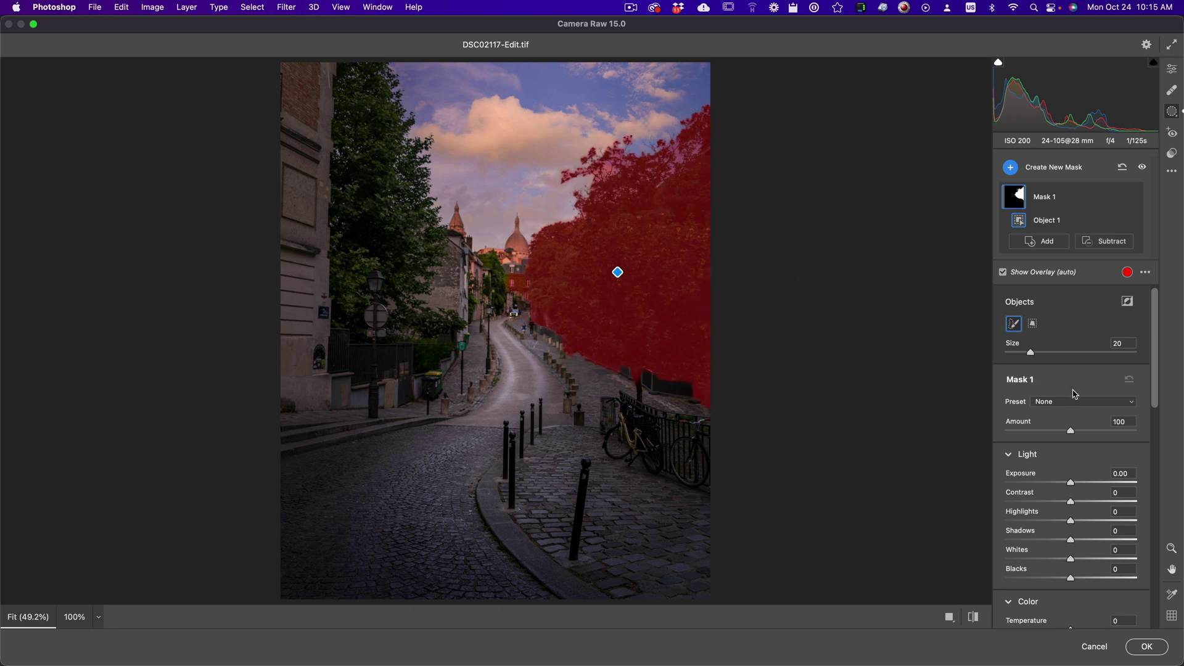
pyautogui.moveTo(1071, 485); pyautogui.dragTo(1087, 485)
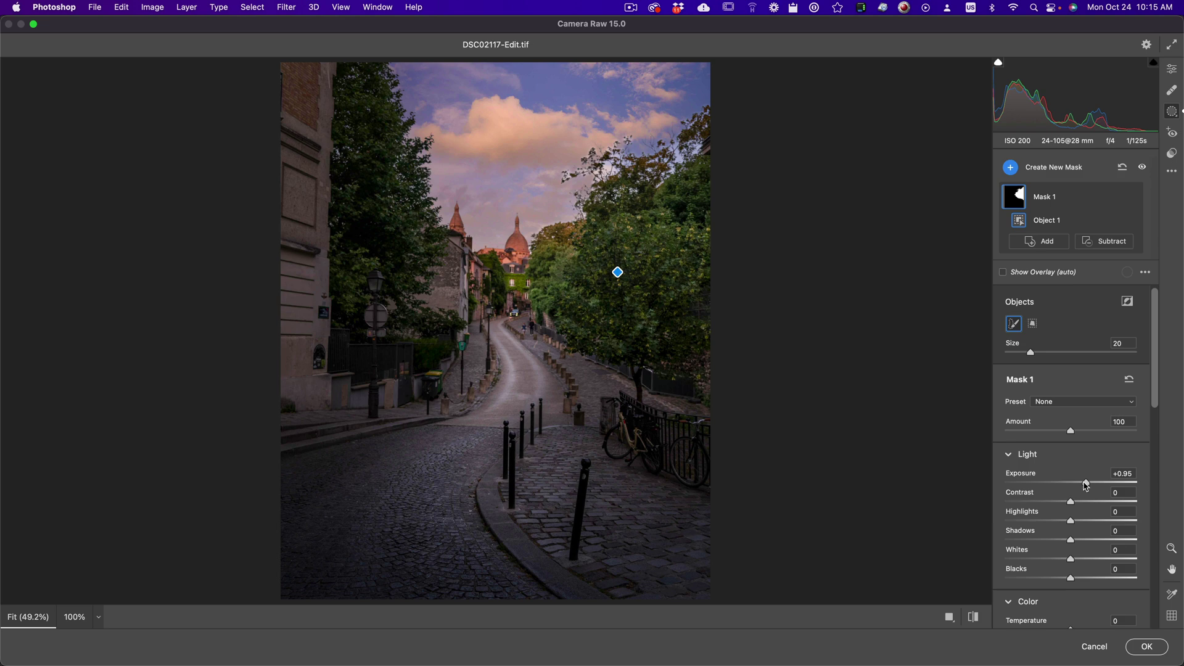
# - Mask the distant dome with a size-10 object brush and brighten it slightly
pyautogui.click(1009, 167)
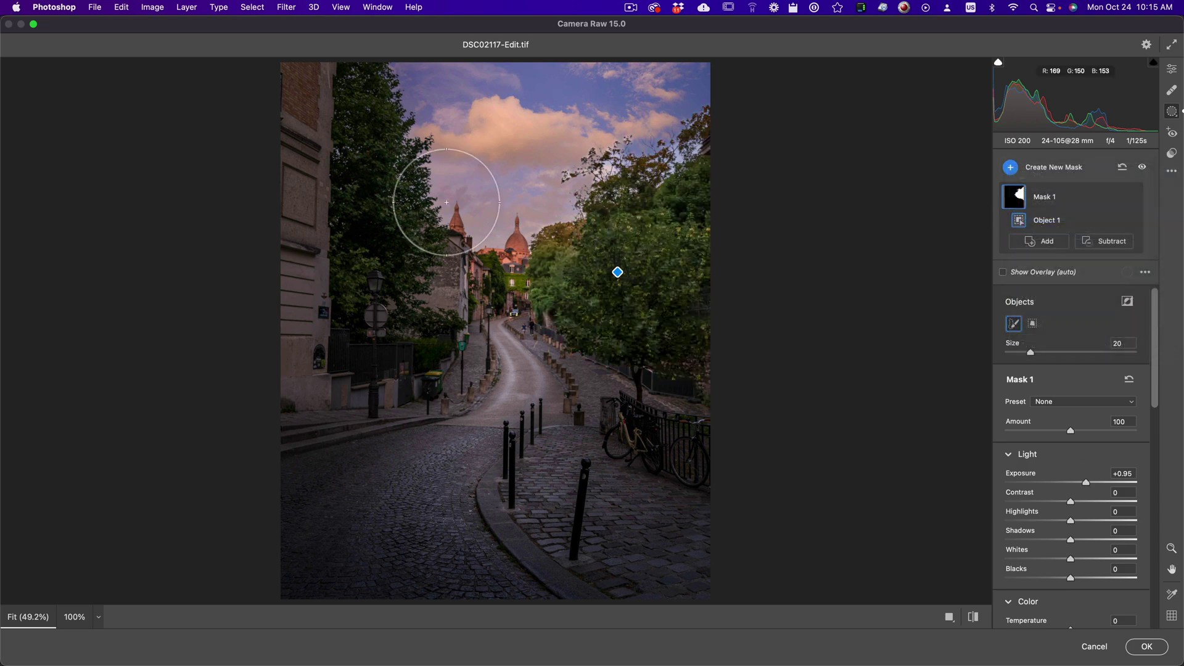
pyautogui.press('[')
pyautogui.press('[')
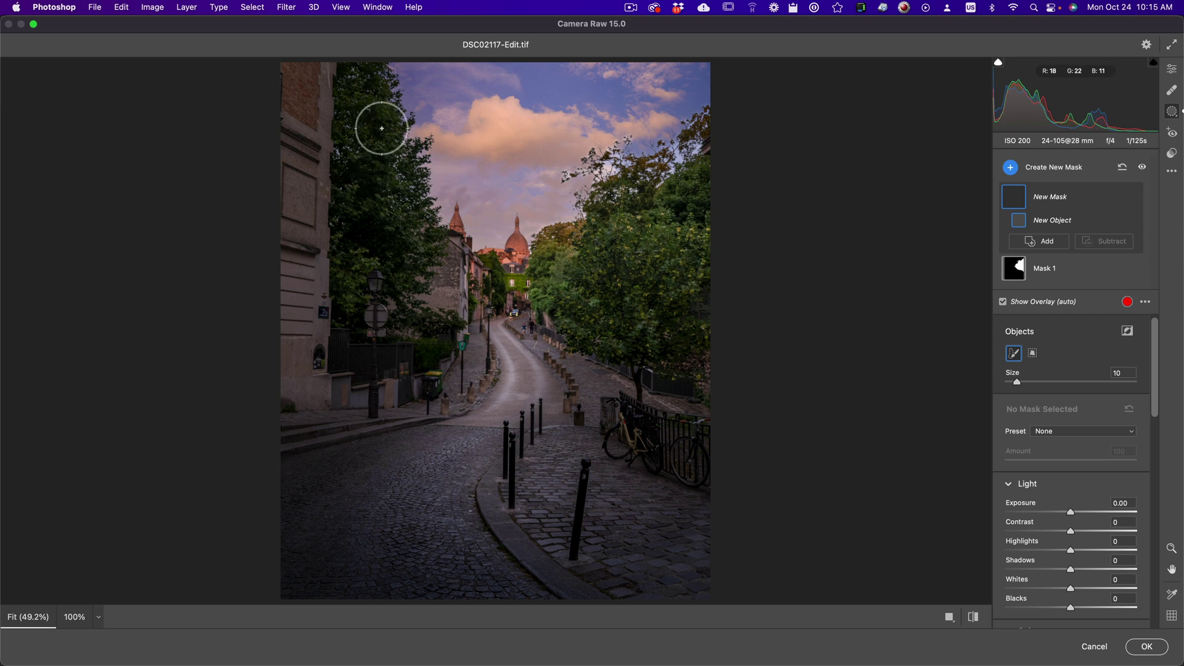
pyautogui.moveTo(502, 246); pyautogui.dragTo(515, 239)
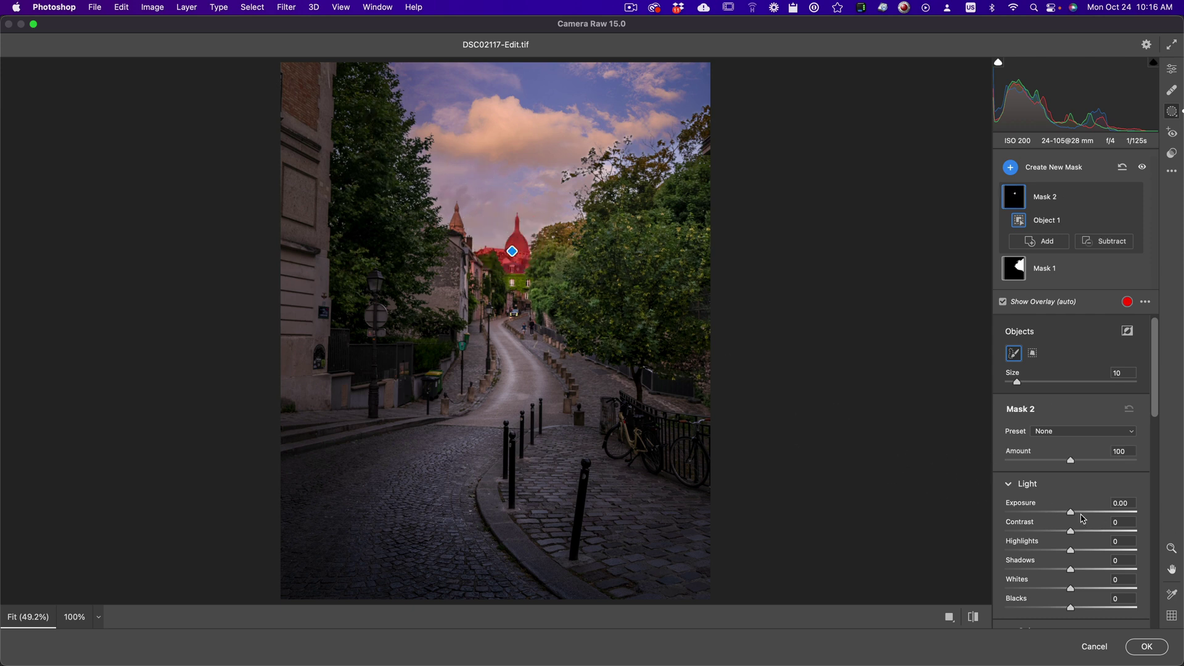
pyautogui.moveTo(1072, 515); pyautogui.dragTo(1075, 515)
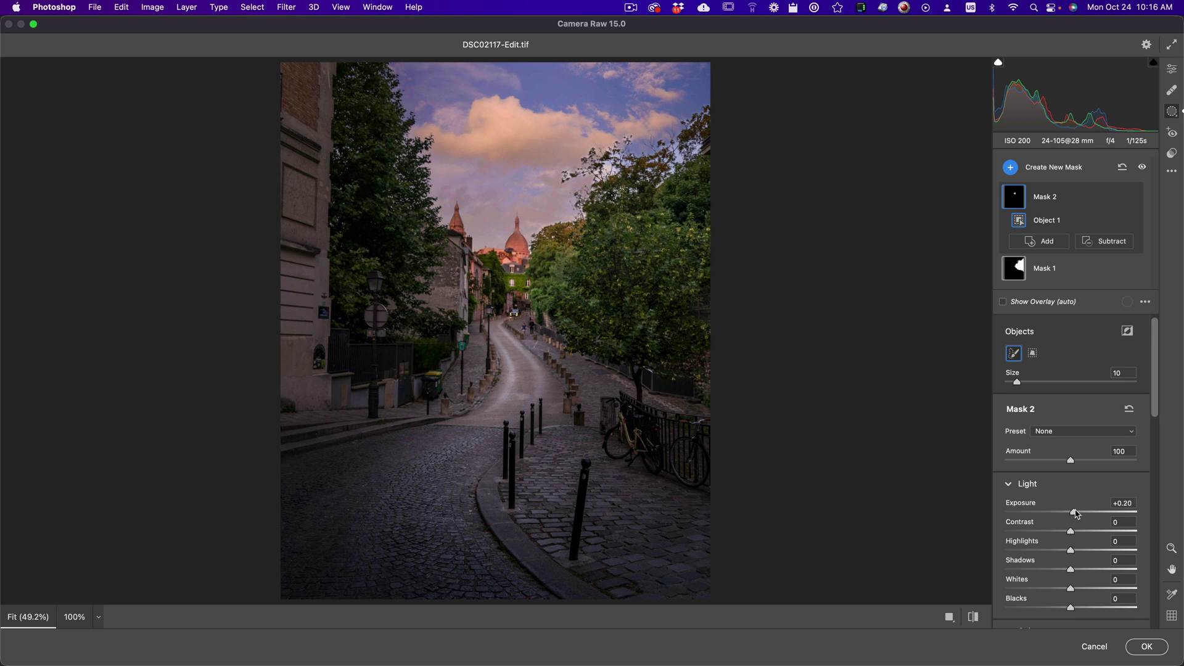
# - Mask the tall left-hand tree with Select Objects and raise its Exposure to +0.40
pyautogui.click(1040, 241)
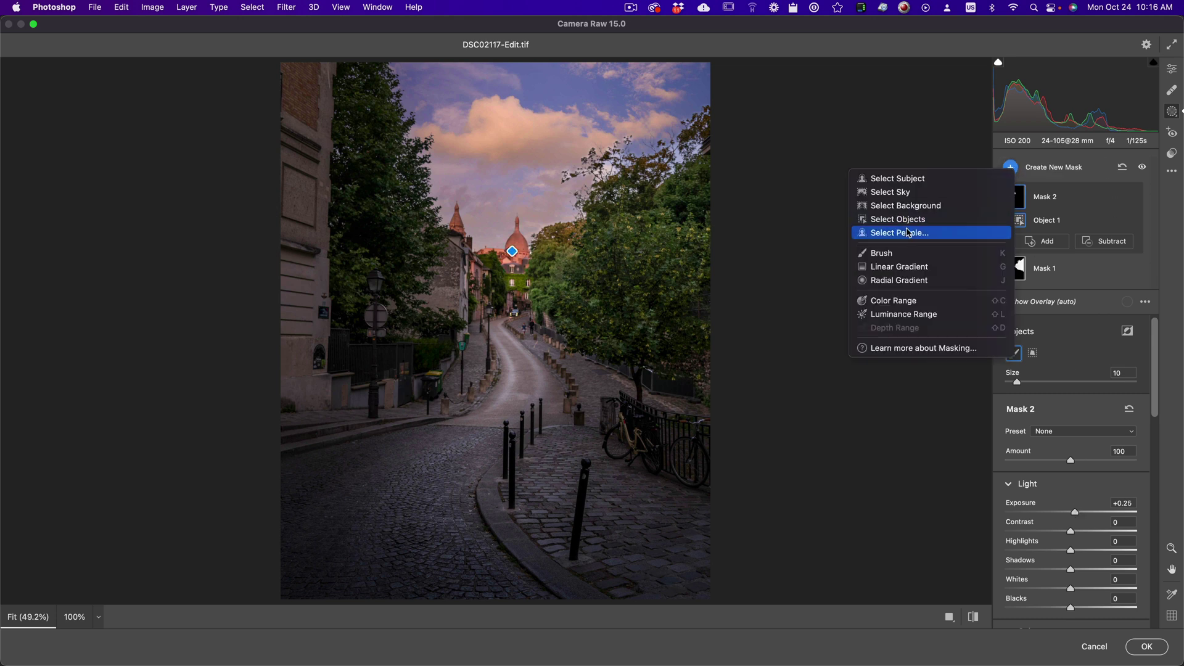
pyautogui.click(904, 220)
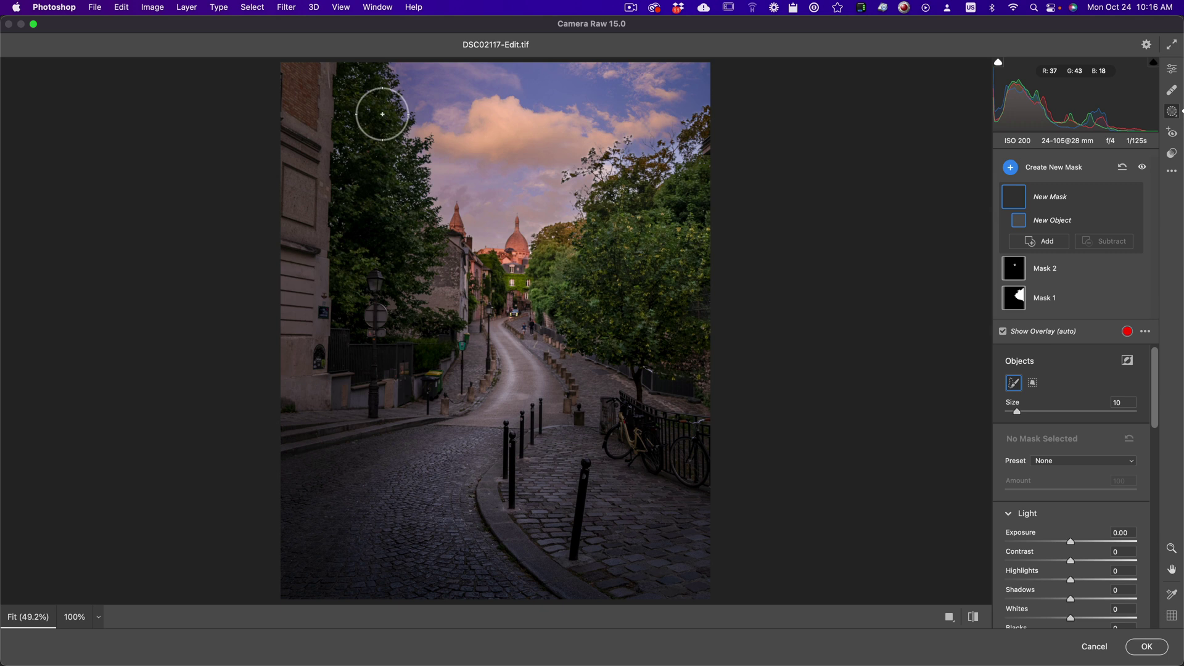
pyautogui.moveTo(373, 109)
pyautogui.mouseDown()
pyautogui.moveTo(388, 180)
pyautogui.moveTo(390, 309)
pyautogui.moveTo(379, 318)
pyautogui.moveTo(409, 331)
pyautogui.mouseUp()
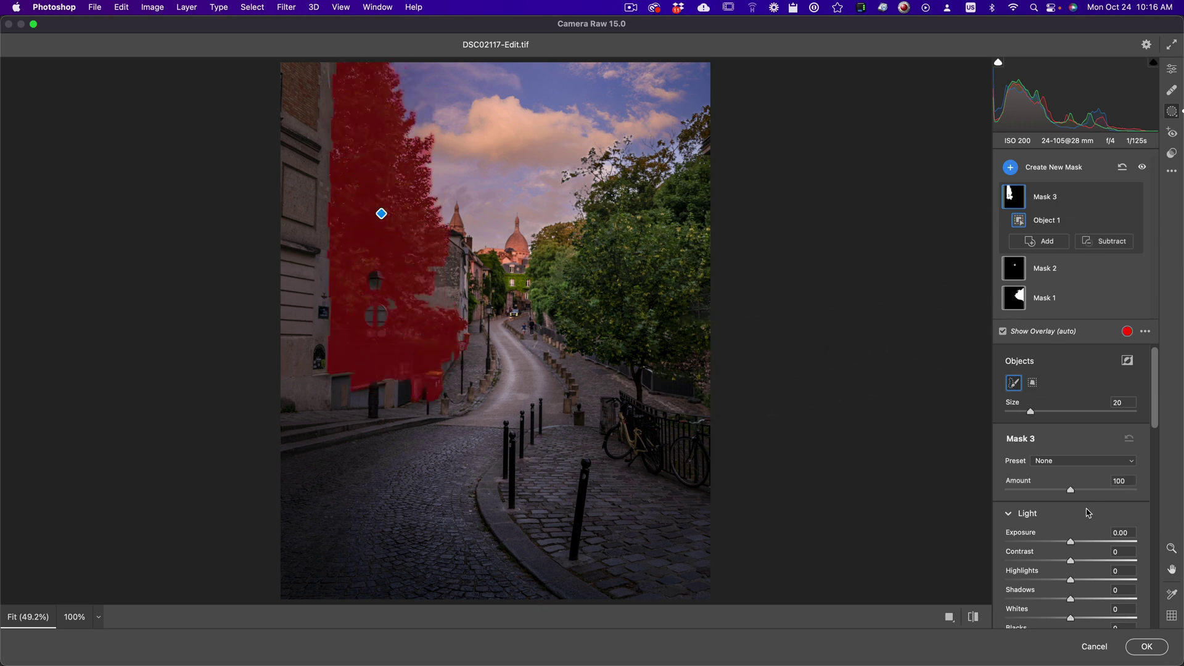
pyautogui.moveTo(1071, 544); pyautogui.dragTo(1078, 544)
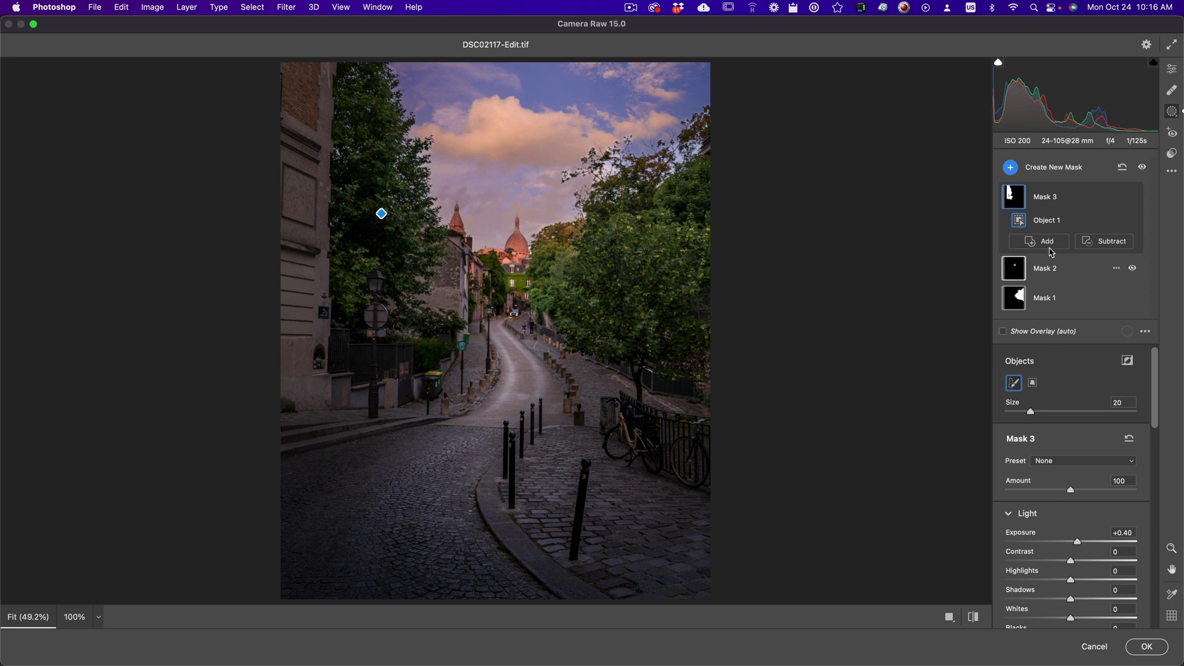
pyautogui.moveTo(1085, 230)
# - Paint a Content-Aware Remove healing stroke over the front black bollard
pyautogui.click(1172, 91)
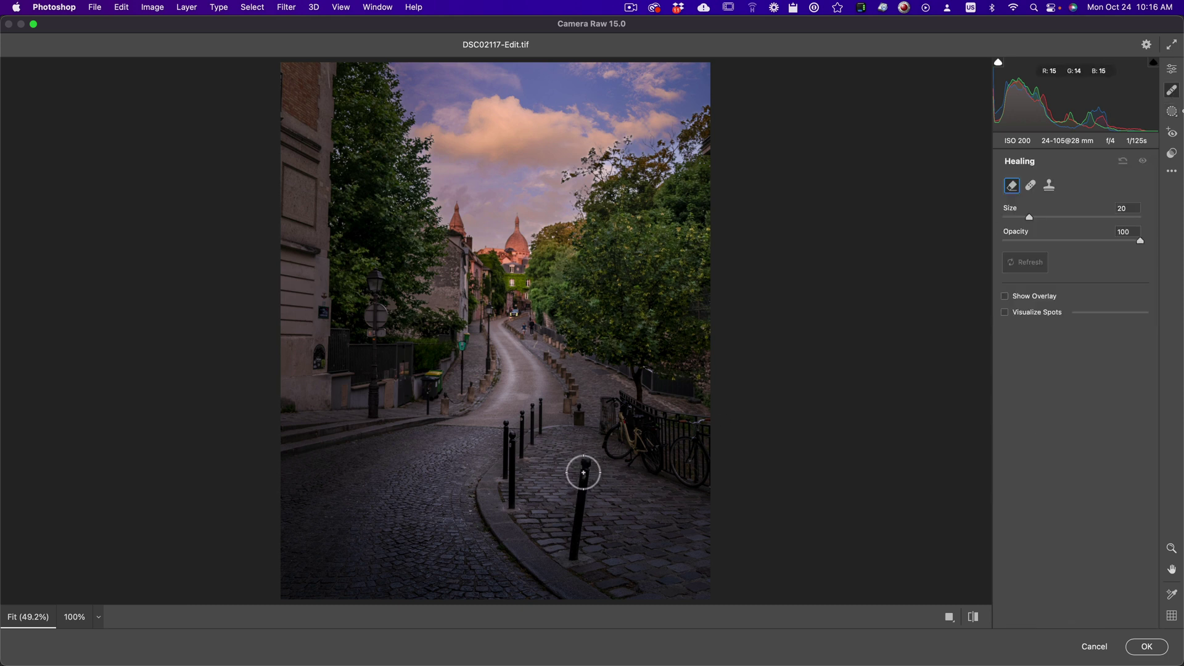
pyautogui.moveTo(583, 472); pyautogui.dragTo(572, 559)
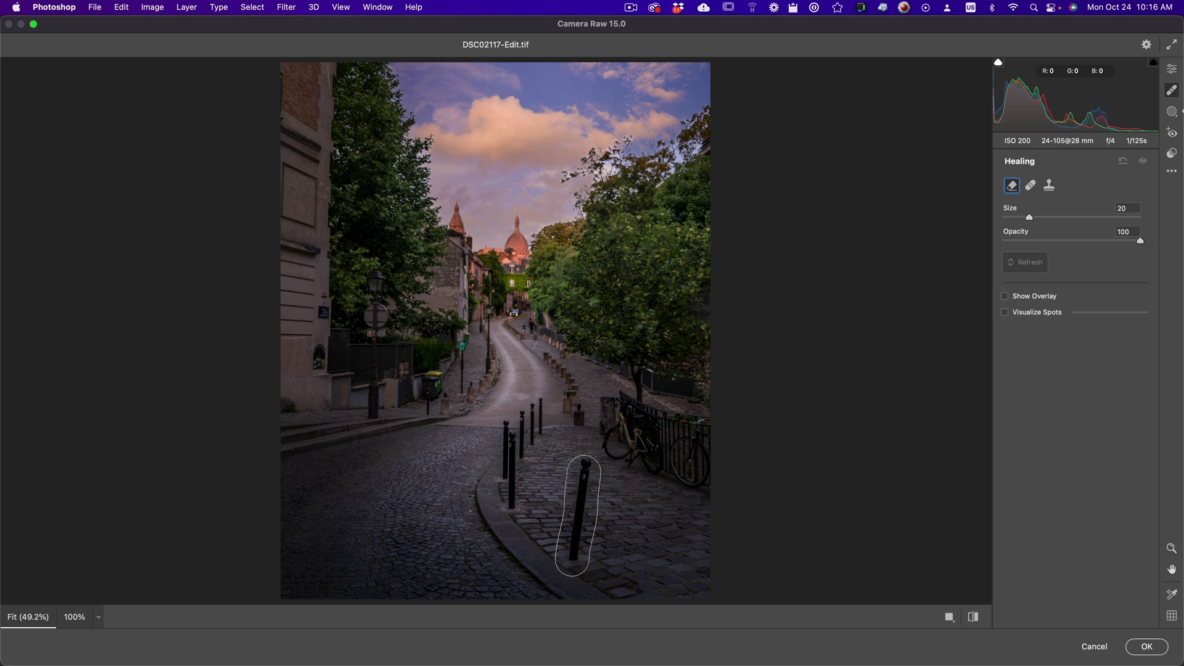